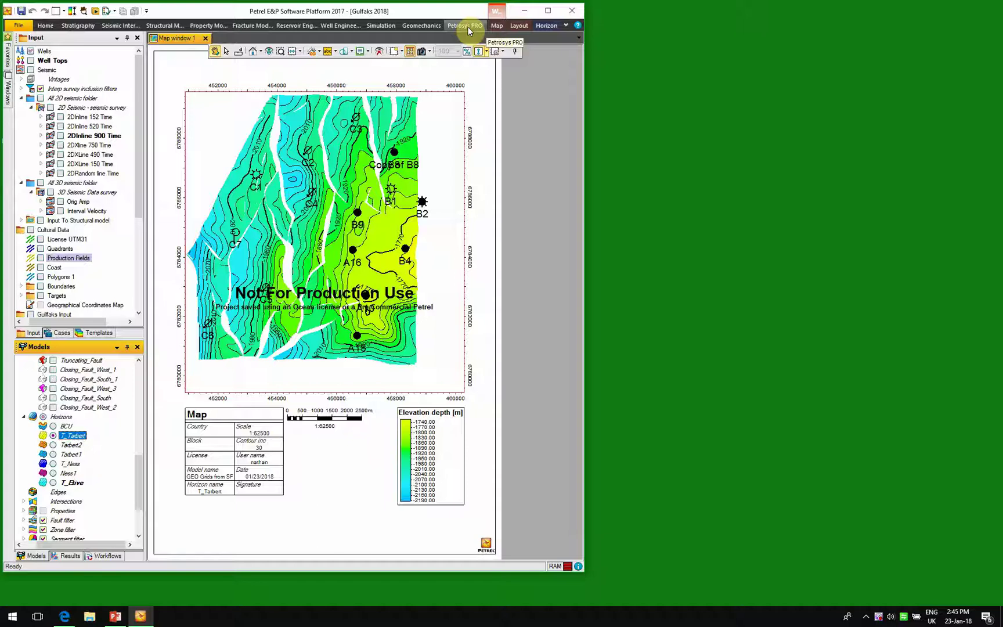
# Launch Petrosys PRO from Petrel's Petrosys PRO ribbon and start the Mapping module
pyautogui.click(467, 26)
pyautogui.click(24, 49)
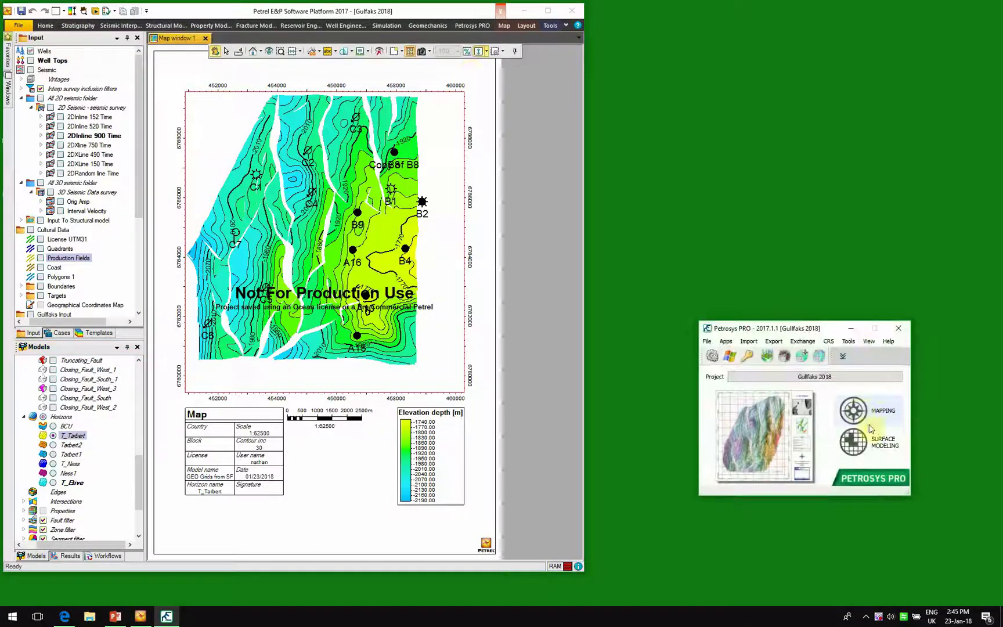
pyautogui.moveTo(836, 329); pyautogui.dragTo(837, 235)
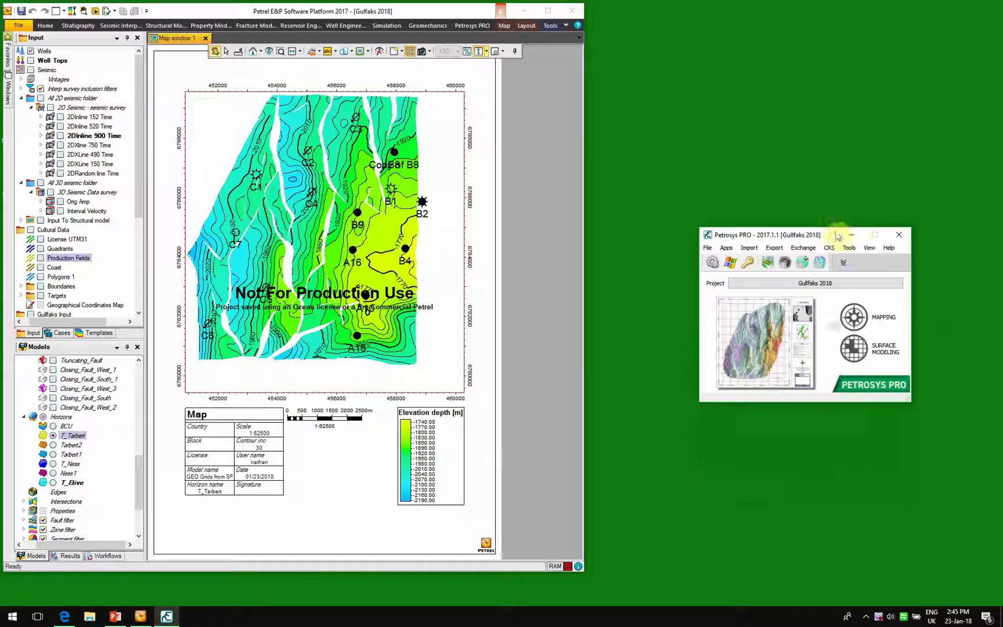
pyautogui.click(854, 315)
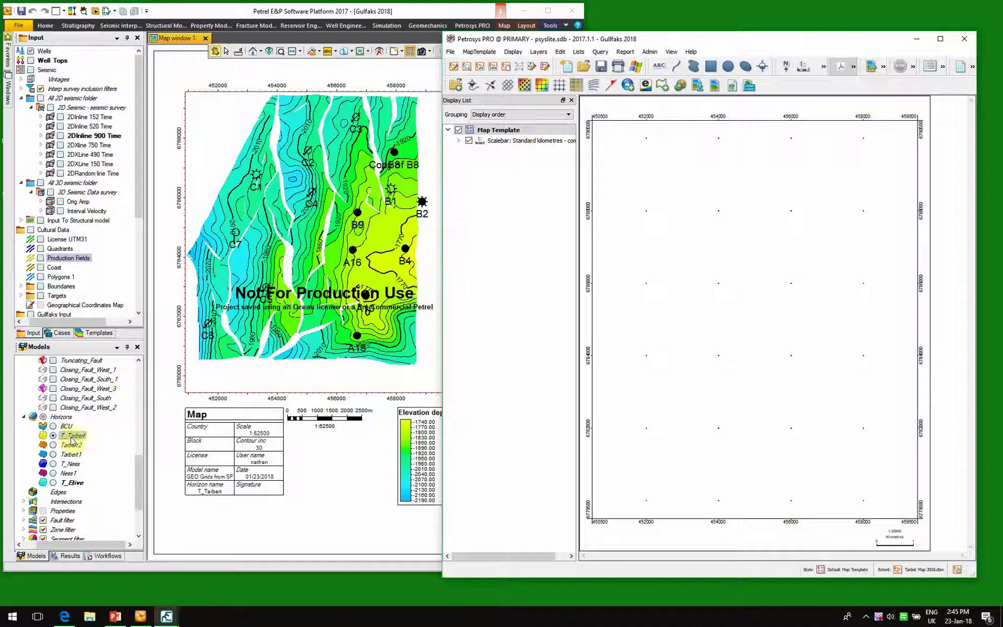
# Add the T_Tarbert horizon, the wells and the 3D Seismic Data survey grid to the map
pyautogui.click(71, 436)
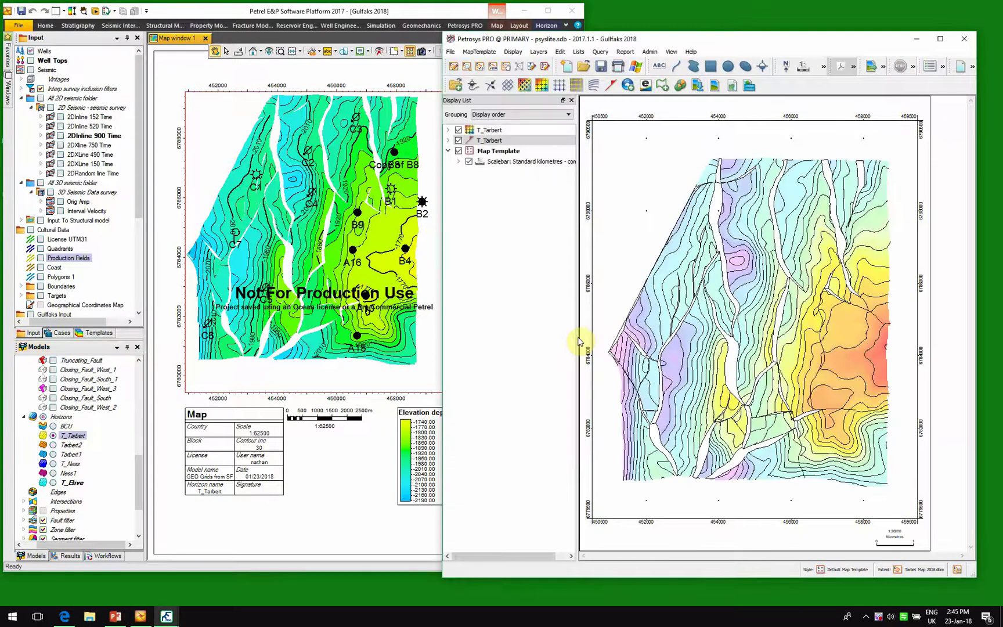
pyautogui.click(44, 50)
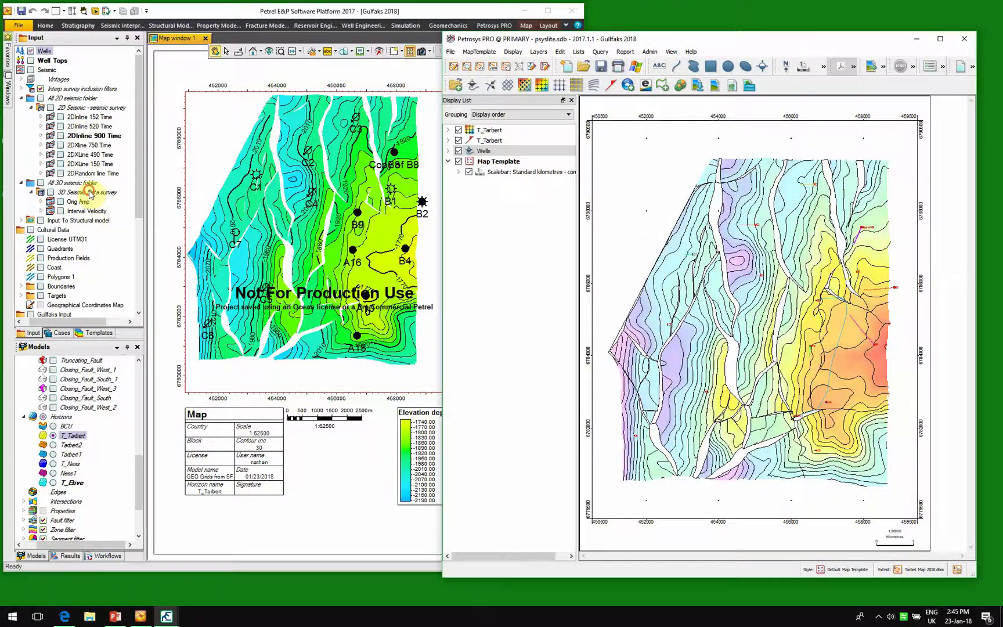
pyautogui.moveTo(89, 193); pyautogui.dragTo(633, 205)
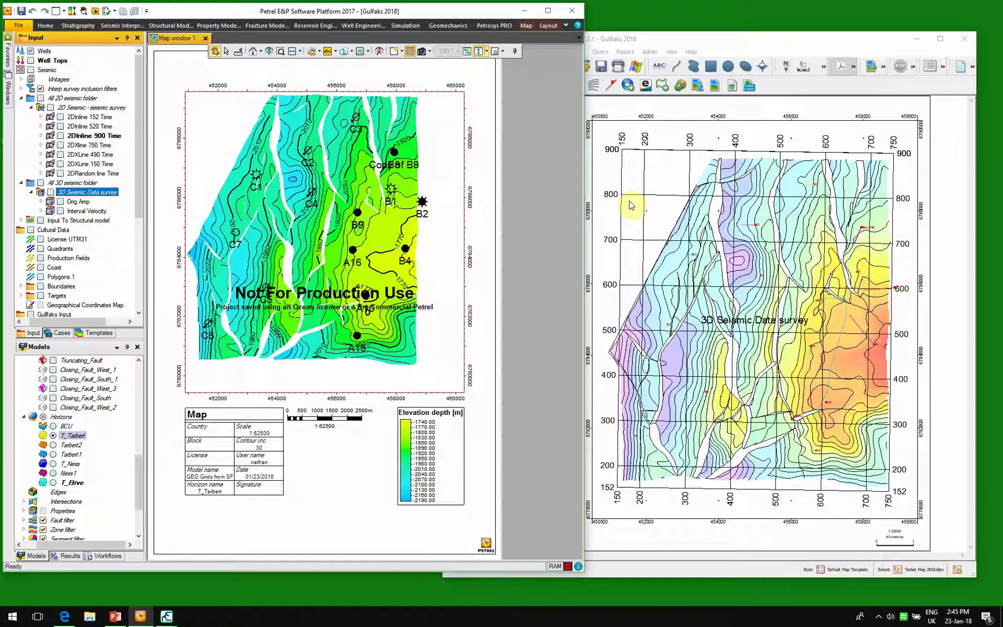
# Turn off Display annotation on the Seismic layer's Survey annotation settings
pyautogui.click(777, 39)
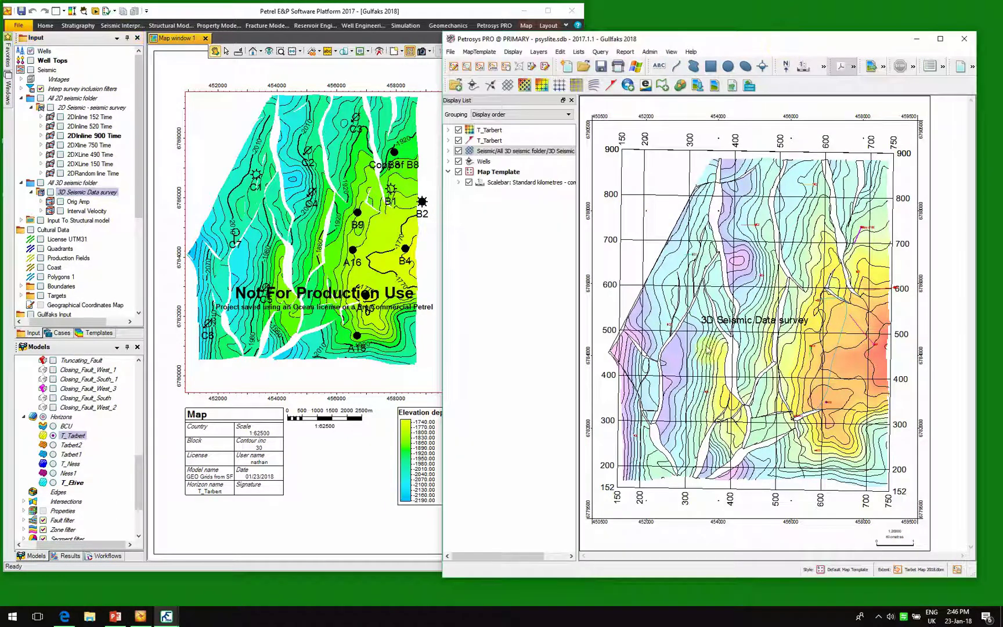
pyautogui.click(498, 152)
pyautogui.doubleClick(498, 152)
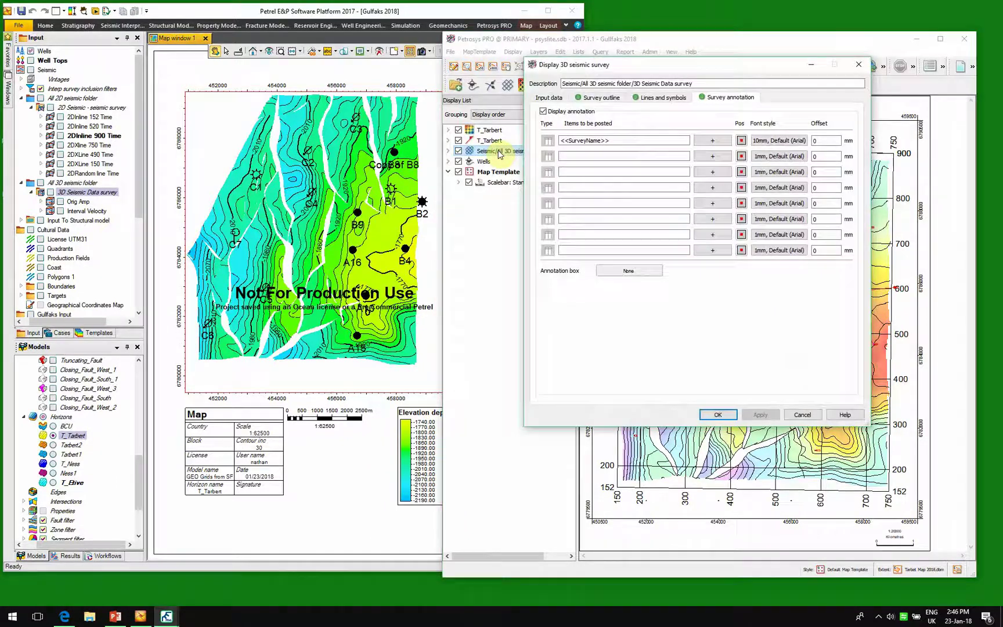
pyautogui.click(543, 111)
pyautogui.click(719, 414)
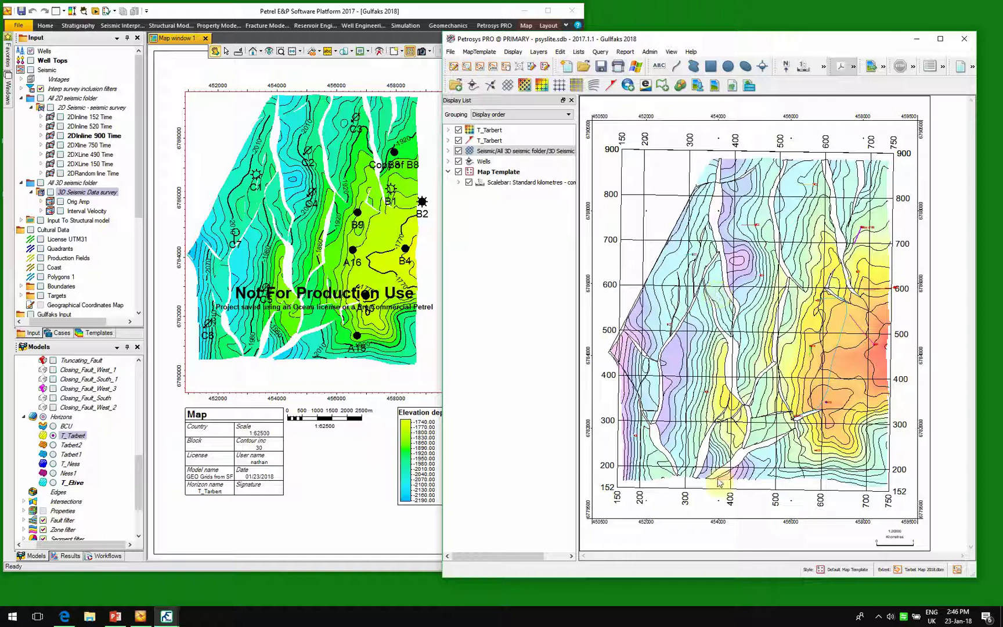
# Apply the Regional Mapping Template from the Map Template Selector
pyautogui.click(845, 570)
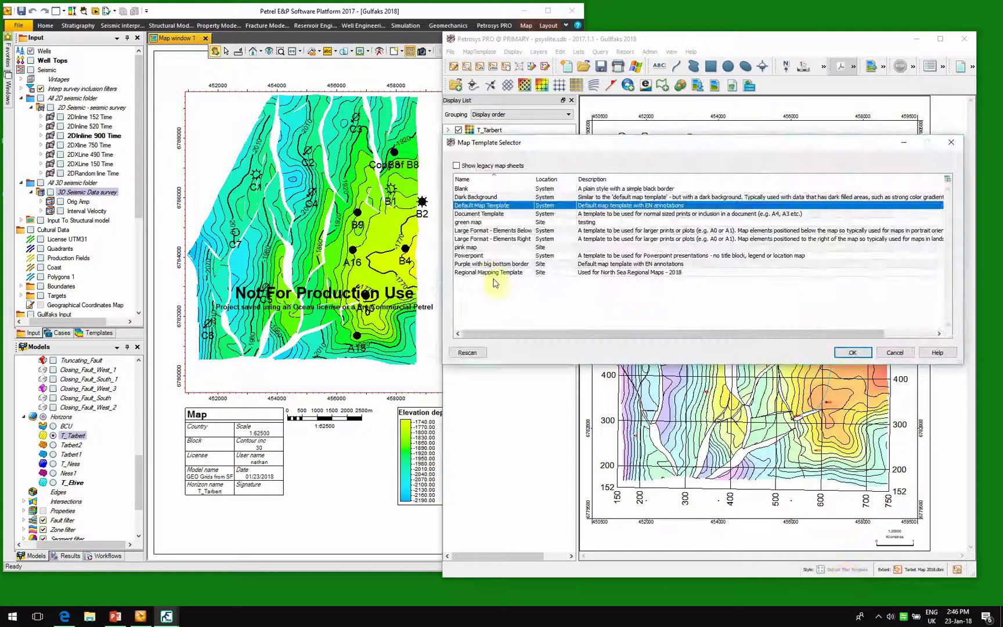
pyautogui.doubleClick(497, 272)
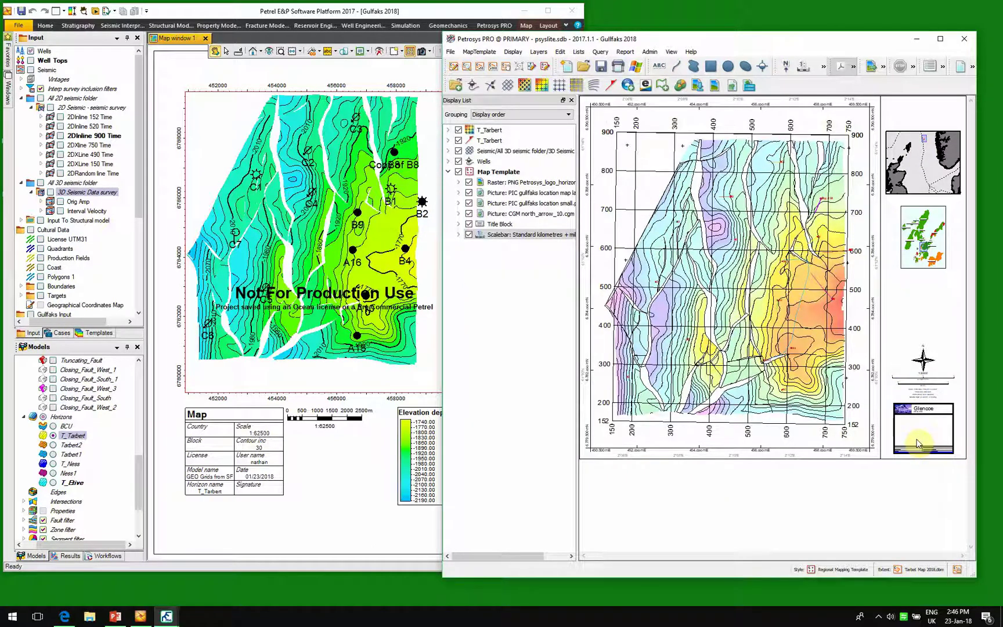
# Set the title block's first Titleblock line to 'Top Tarbert Depth'
pyautogui.doubleClick(500, 224)
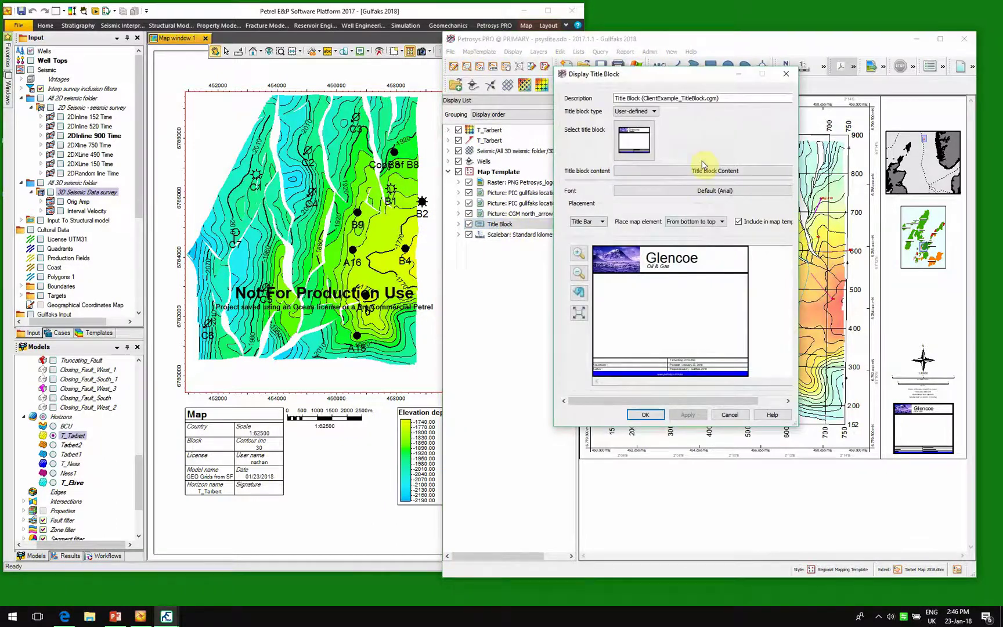
pyautogui.click(703, 170)
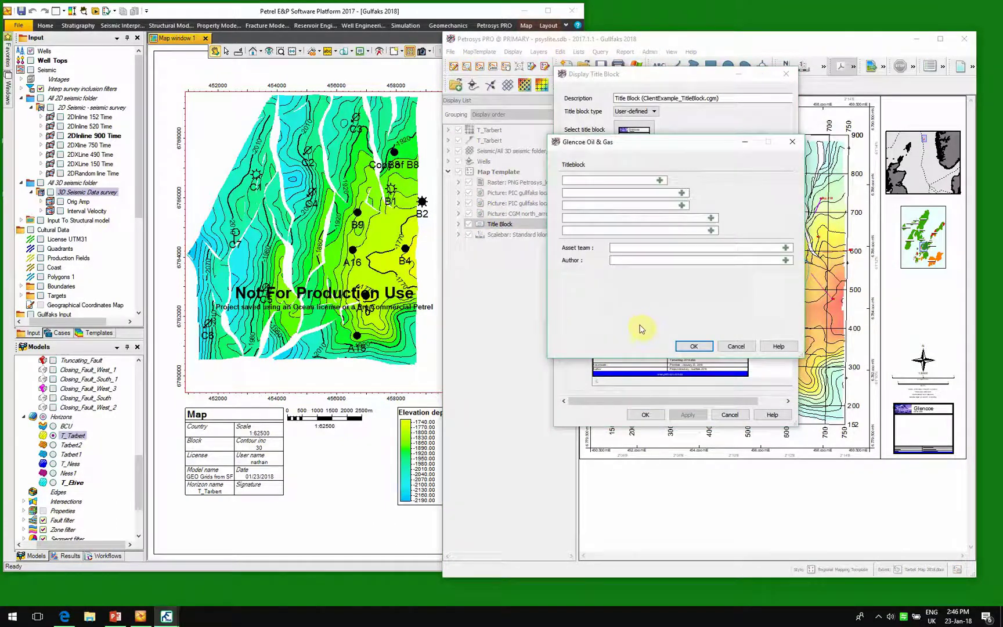
pyautogui.click(569, 180)
pyautogui.write('Top Tarbet Depth')
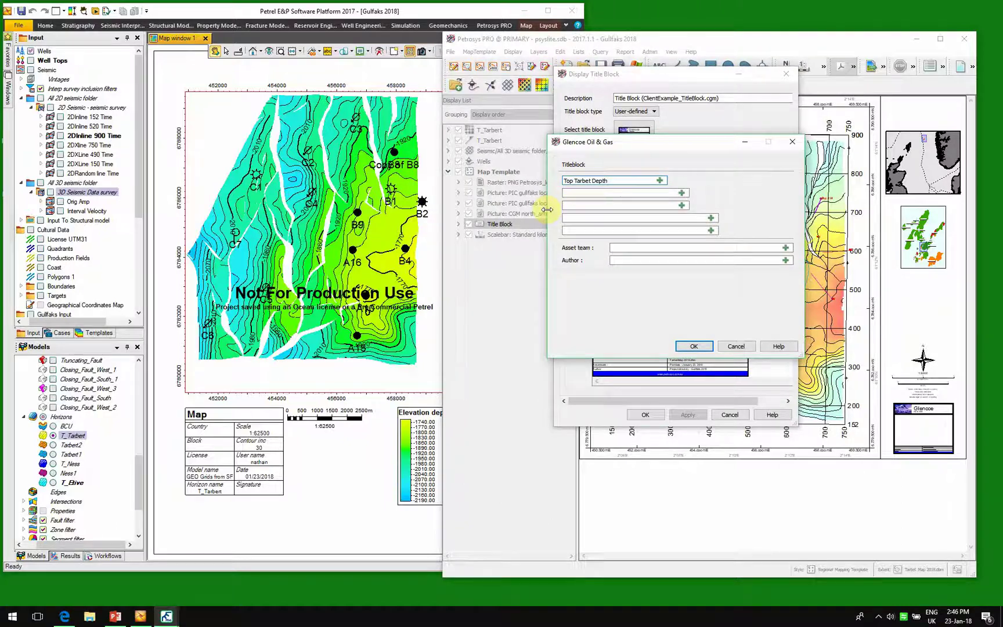
pyautogui.press('Return')
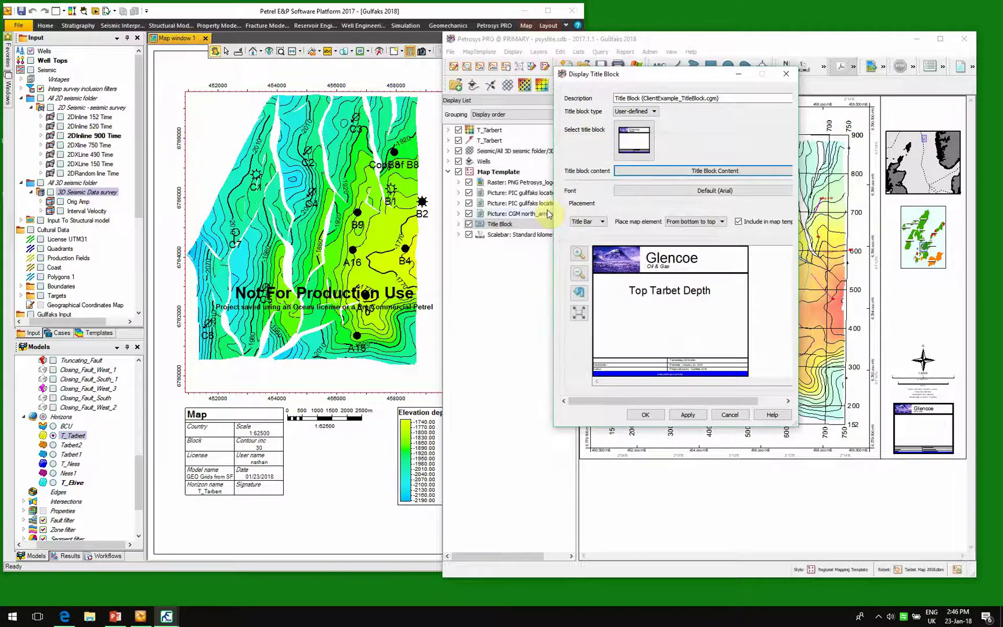
pyautogui.click(644, 414)
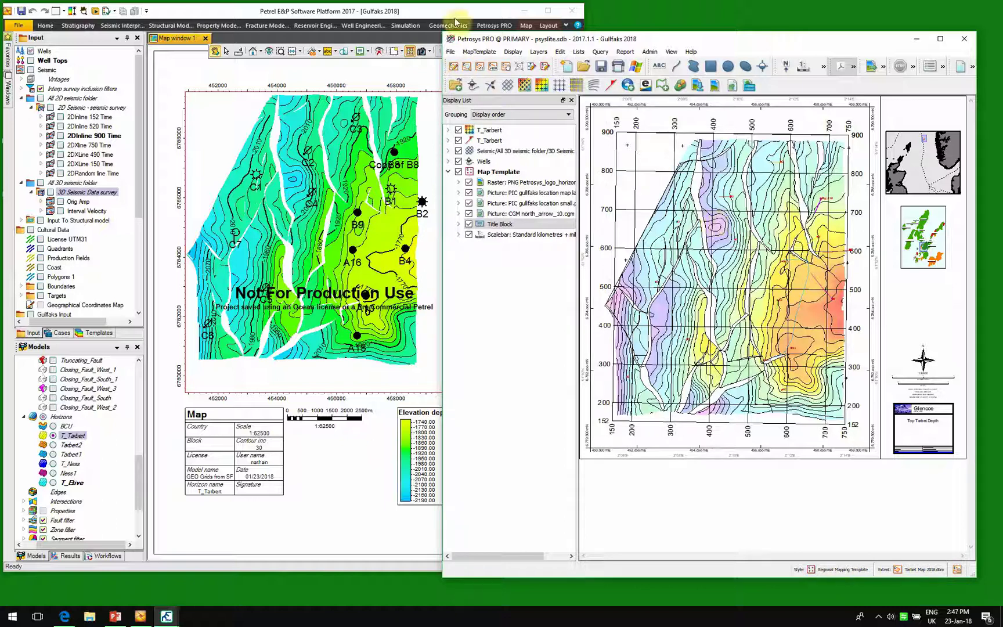
# Save As a new .dbm file in Gullfaks 2018, named with the user's name plus 'Top Tarbet Depth'
pyautogui.click(450, 52)
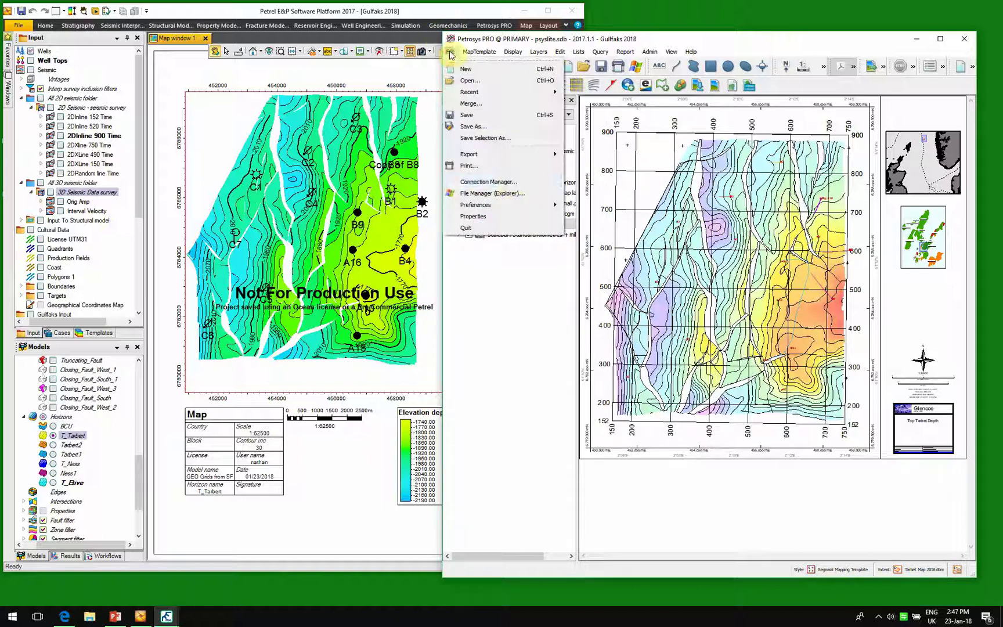
pyautogui.click(473, 127)
pyautogui.click(580, 308)
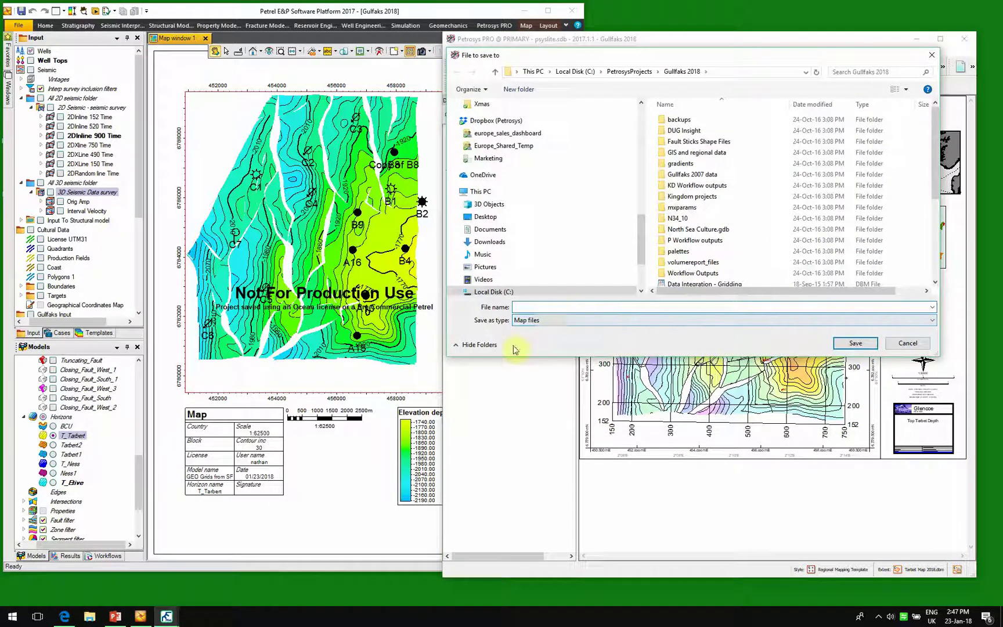
pyautogui.write('Nathan Top')
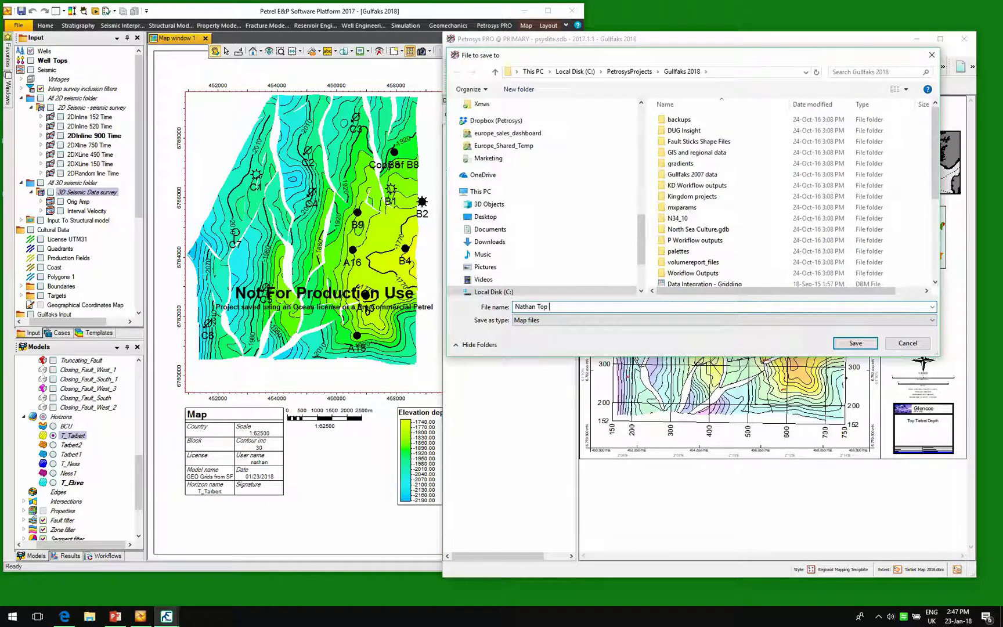
pyautogui.write(' Tarbet Depth')
pyautogui.press('Return')
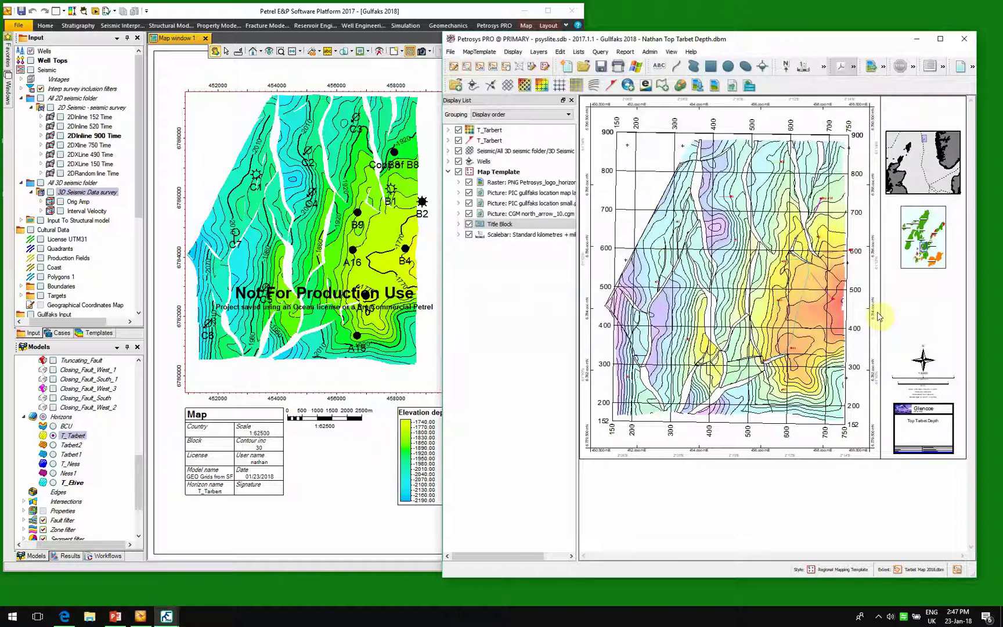
# Open the recent Gulfaks Exploration.dbm map and accept its connection details
pyautogui.click(448, 53)
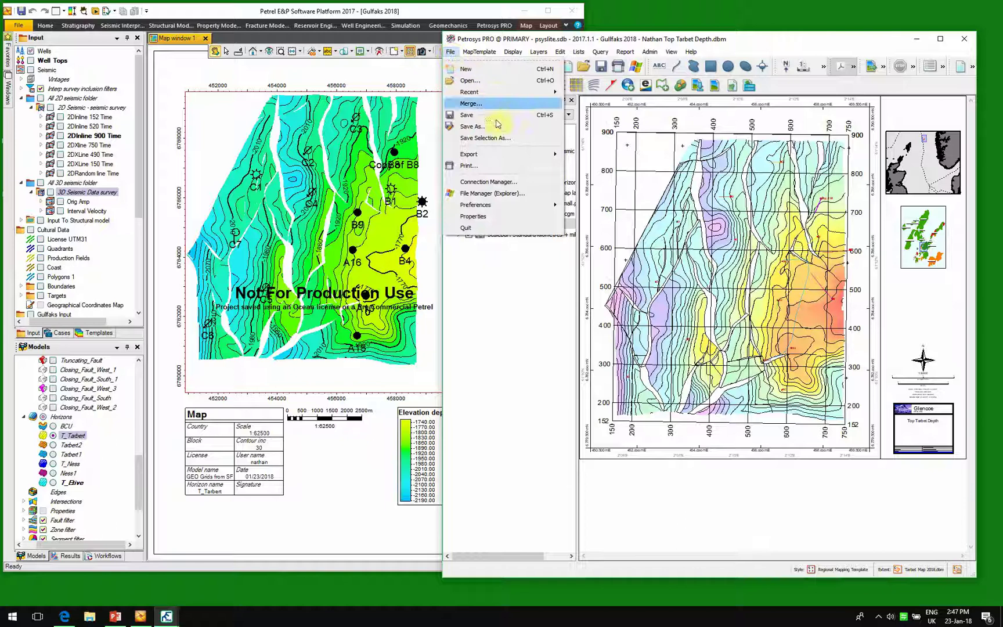
pyautogui.moveTo(497, 93)
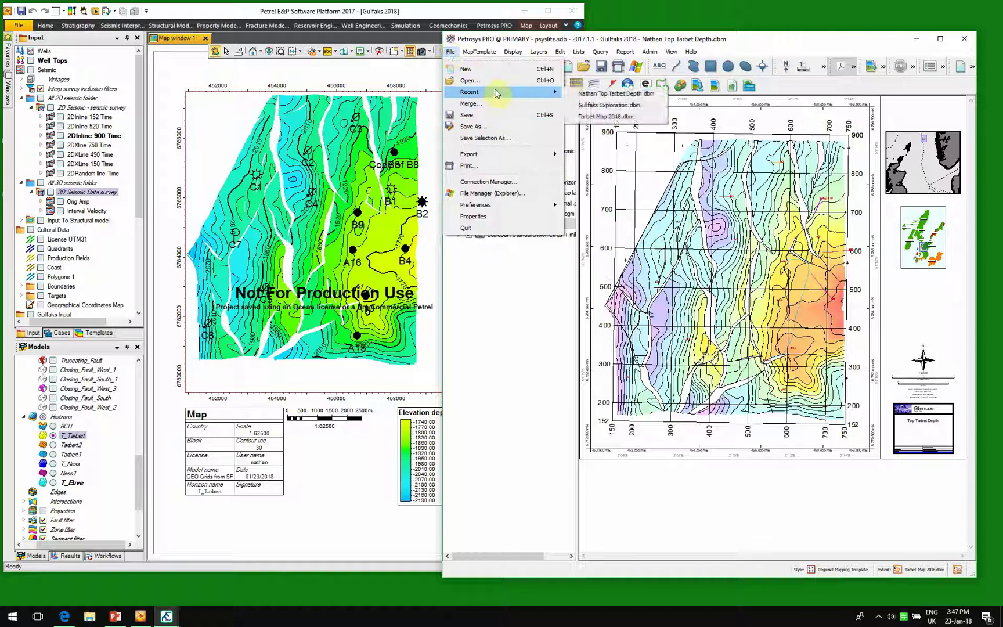
pyautogui.click(621, 109)
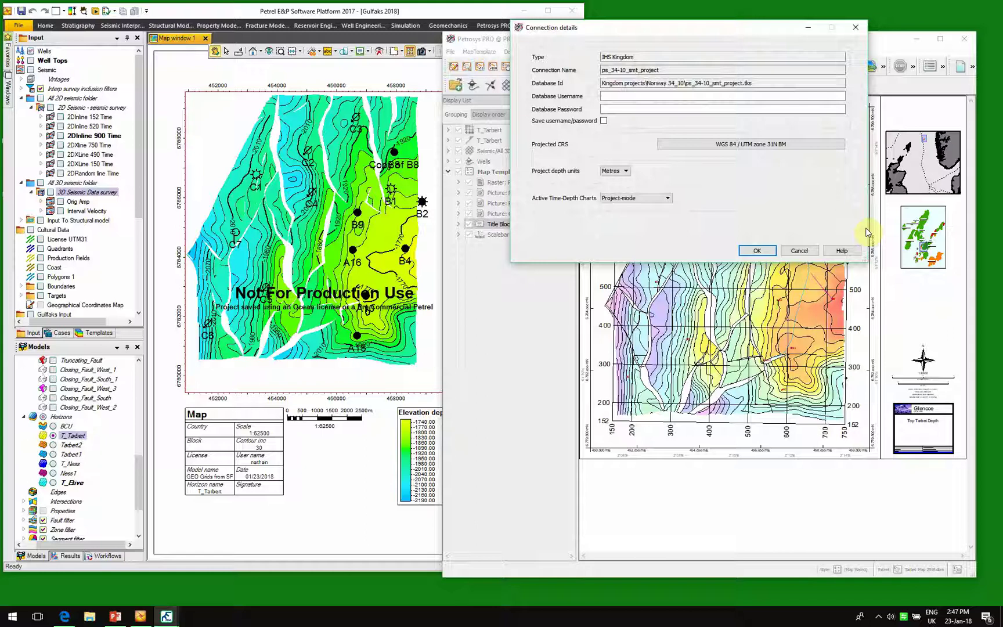
pyautogui.click(742, 250)
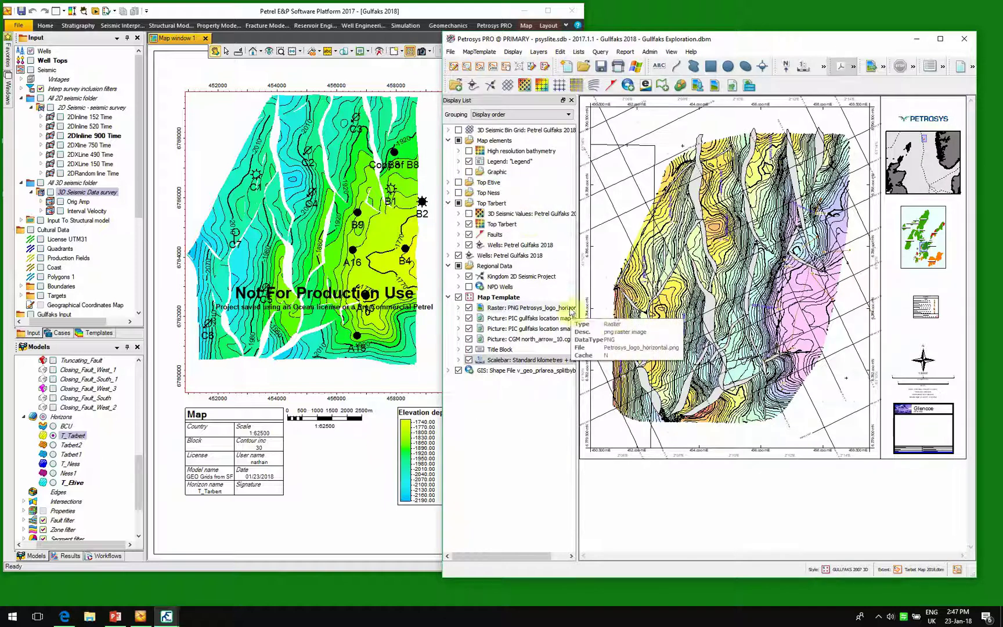
pyautogui.click(499, 375)
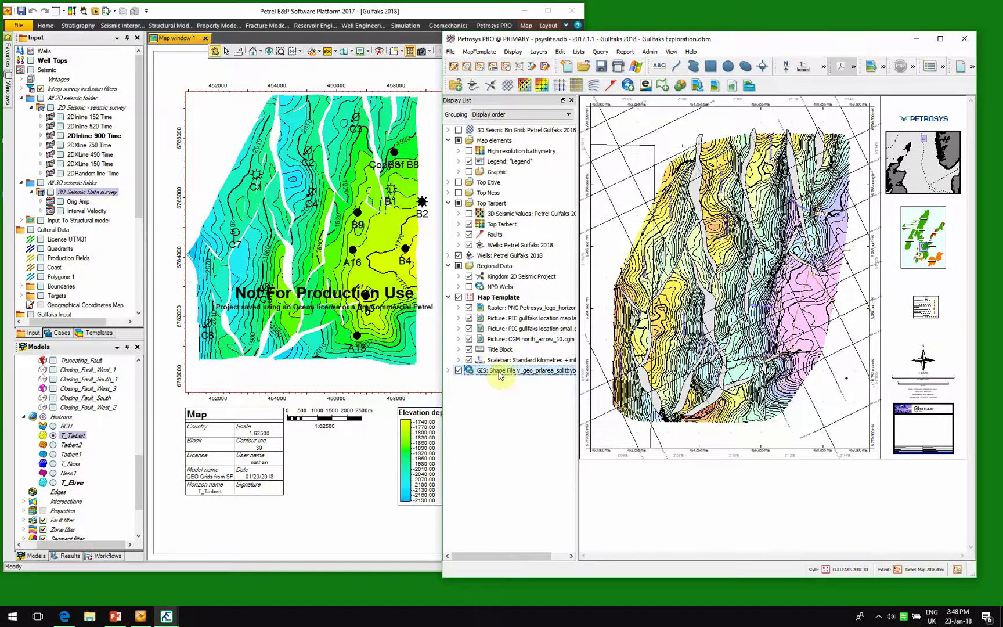
pyautogui.doubleClick(499, 375)
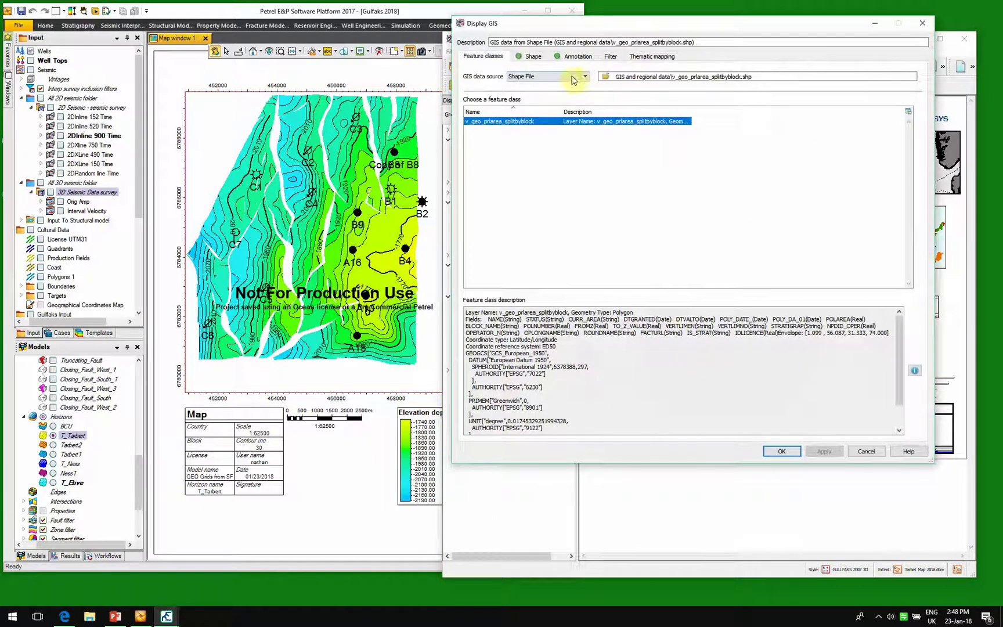
pyautogui.click(573, 78)
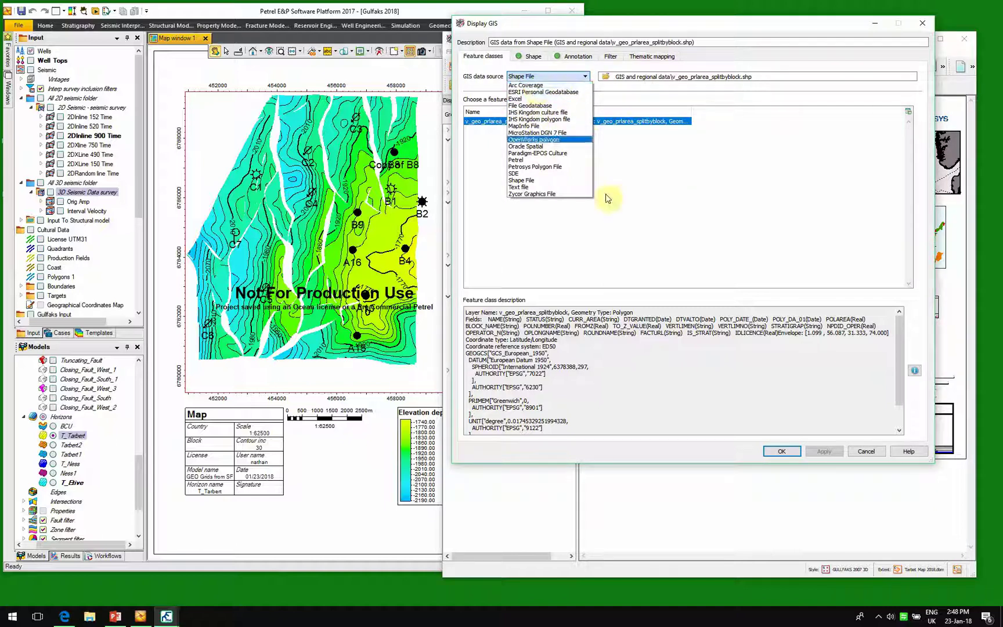
pyautogui.click(867, 452)
pyautogui.click(867, 453)
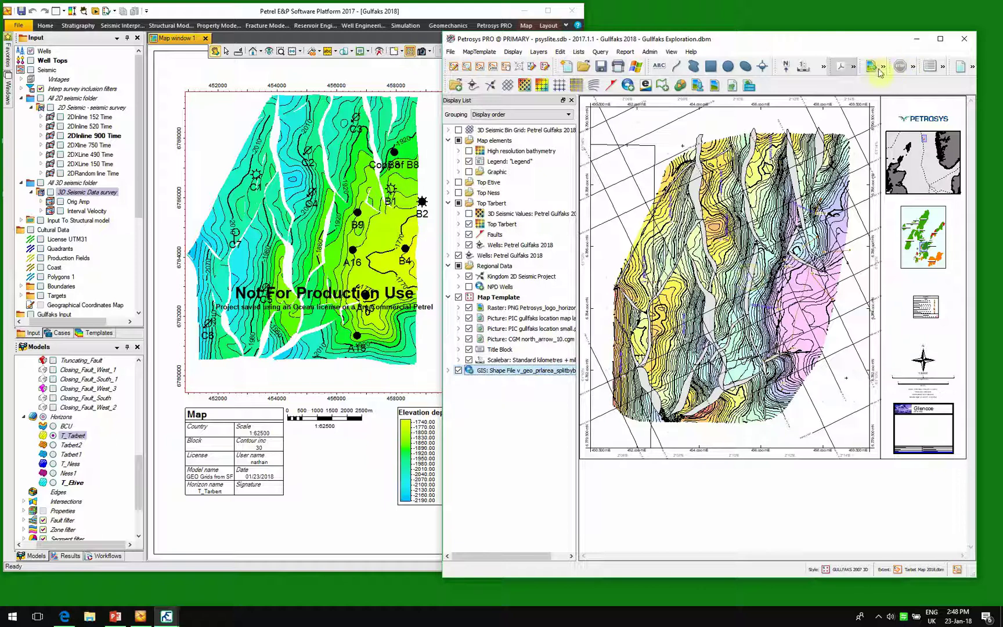
# Export the map as a PDF with Layers and Georeference Info, overwriting Gulfaks Exploration.pdf
pyautogui.click(853, 66)
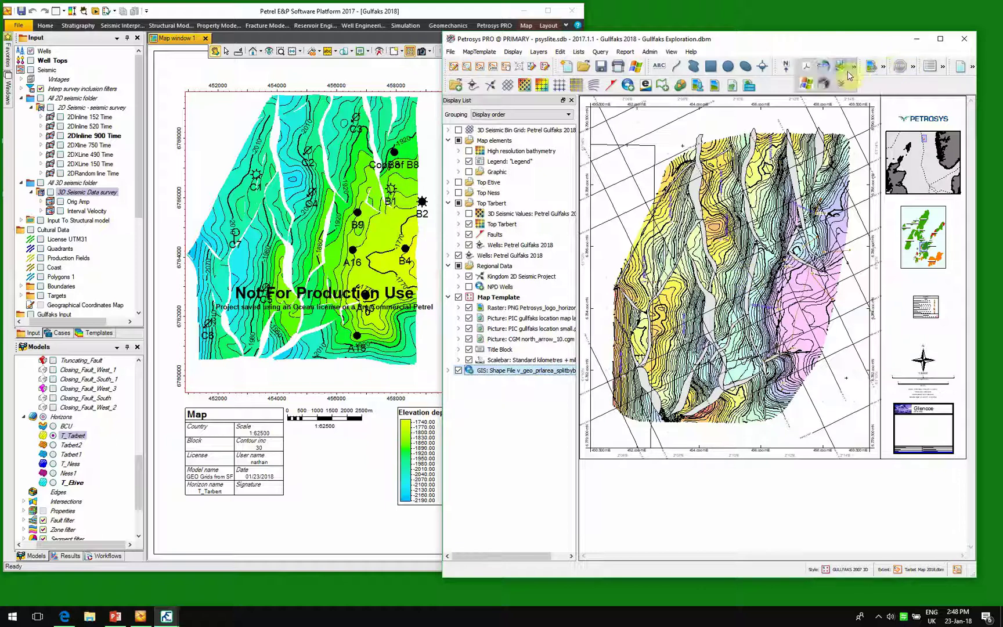
pyautogui.click(810, 68)
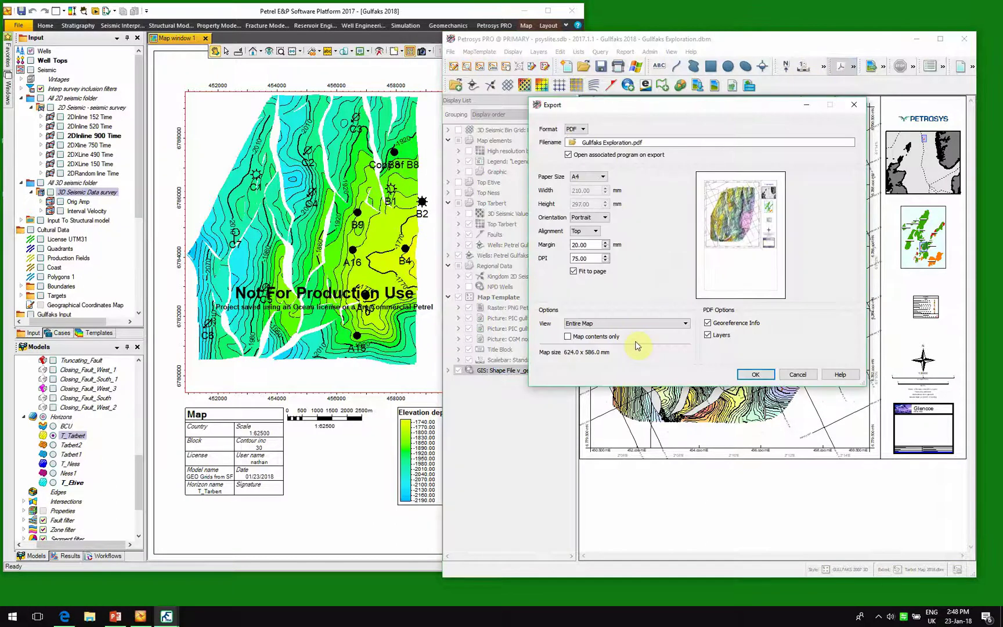
pyautogui.click(755, 374)
pyautogui.click(699, 262)
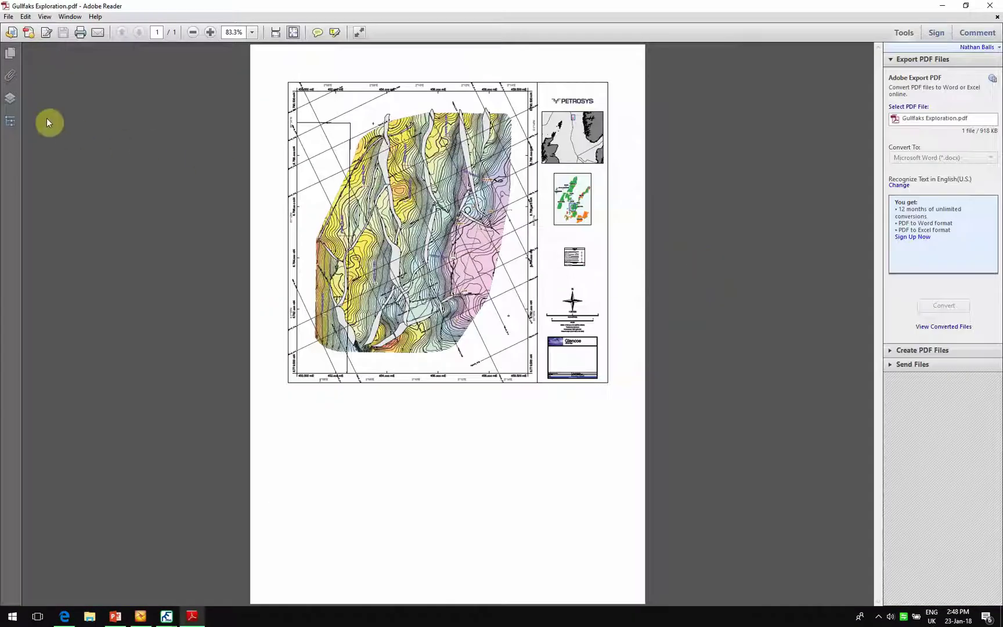
# Toggle the Top Tarbert and Well tops layers in the PDF's Layers panel, then close Adobe Reader
pyautogui.click(13, 99)
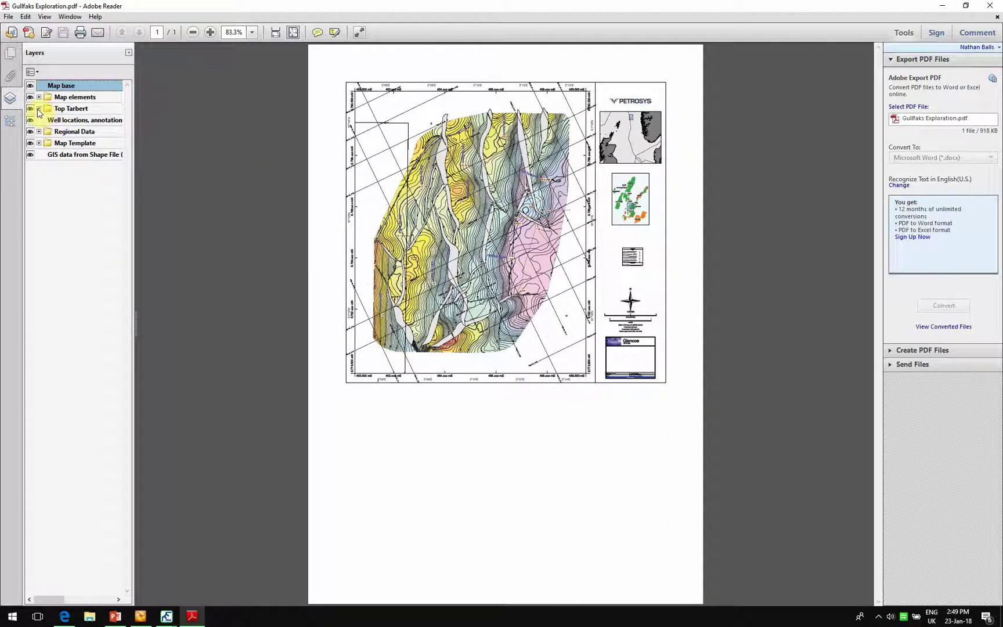
pyautogui.click(39, 108)
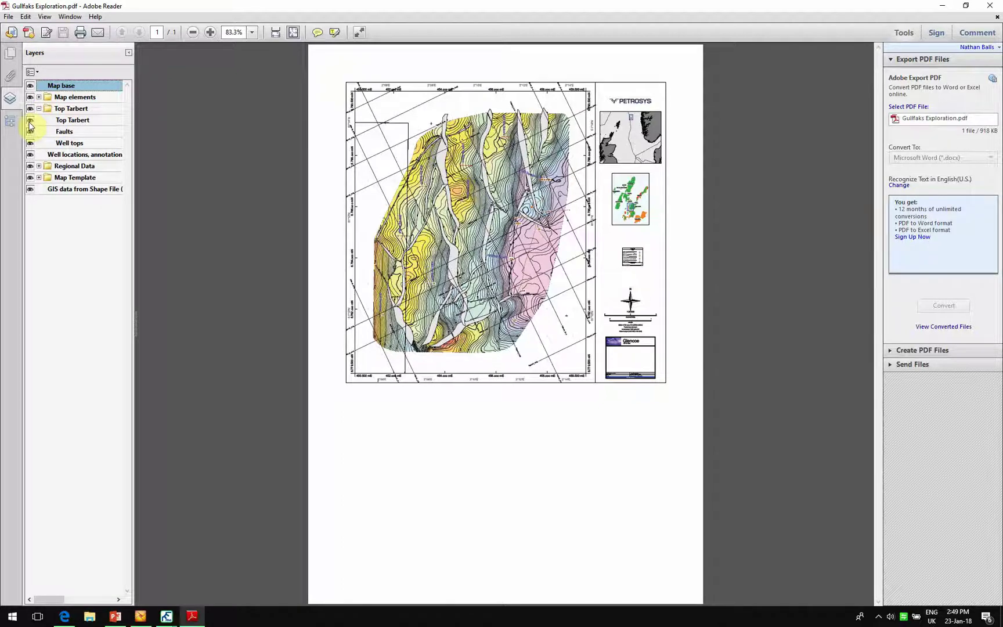
pyautogui.click(30, 121)
pyautogui.click(29, 122)
pyautogui.click(30, 144)
pyautogui.click(996, 7)
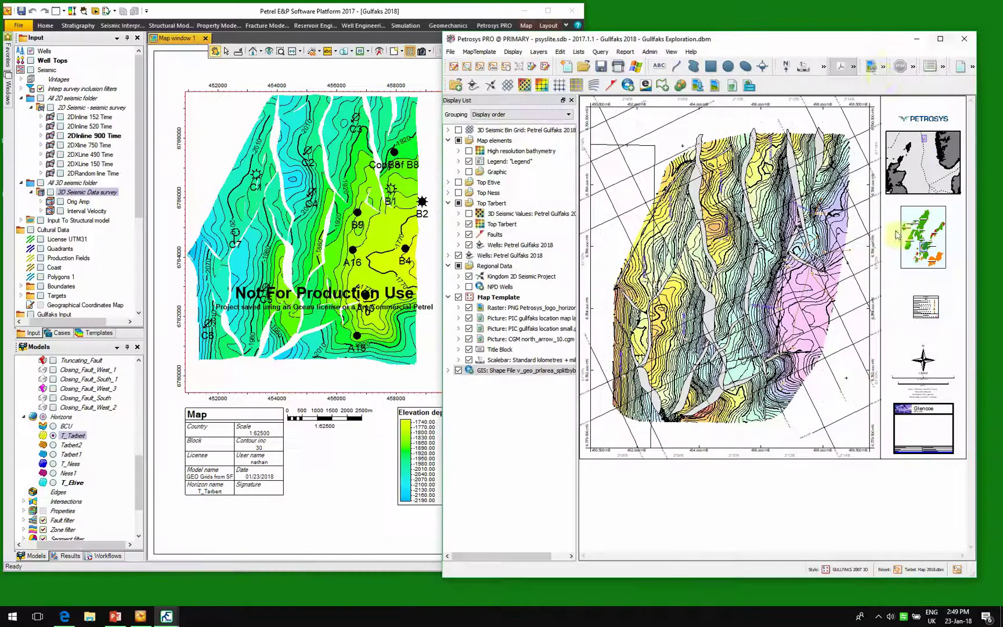
# Quick-export the map onto a PowerPoint slide, then minimize PowerPoint
pyautogui.click(883, 66)
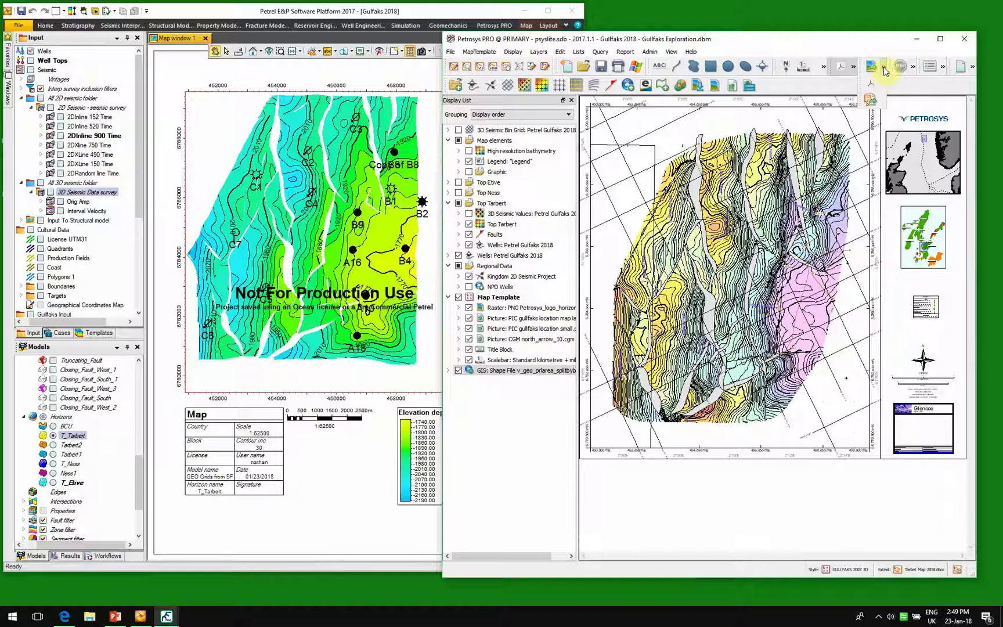
pyautogui.click(871, 100)
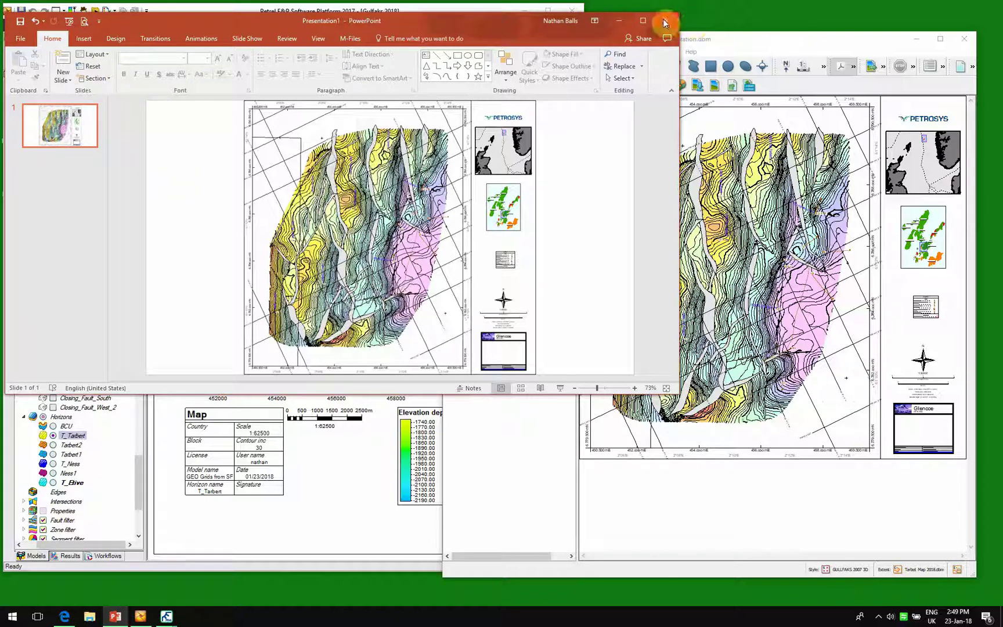
pyautogui.click(616, 20)
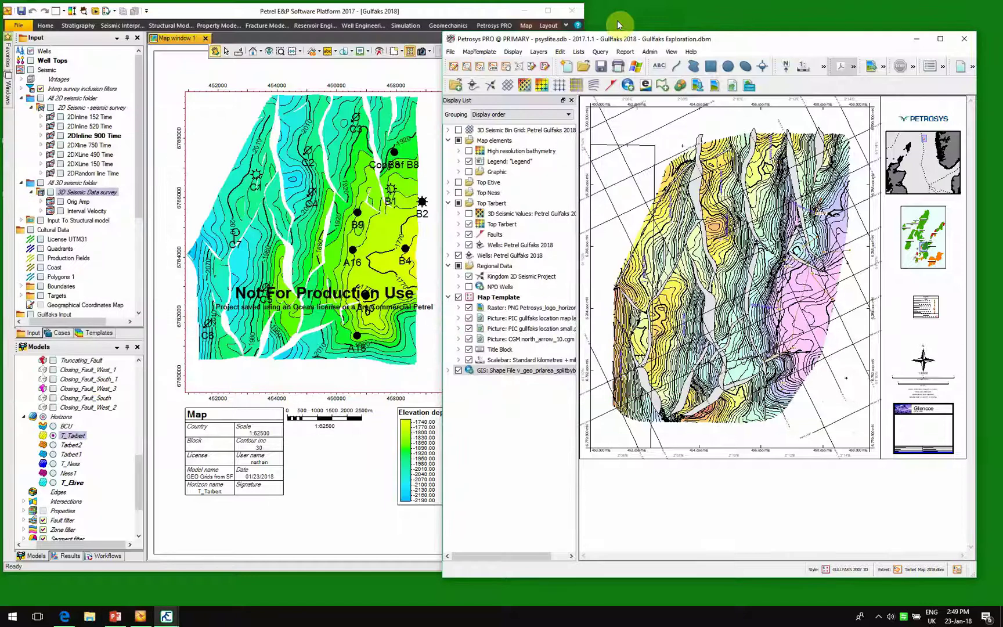